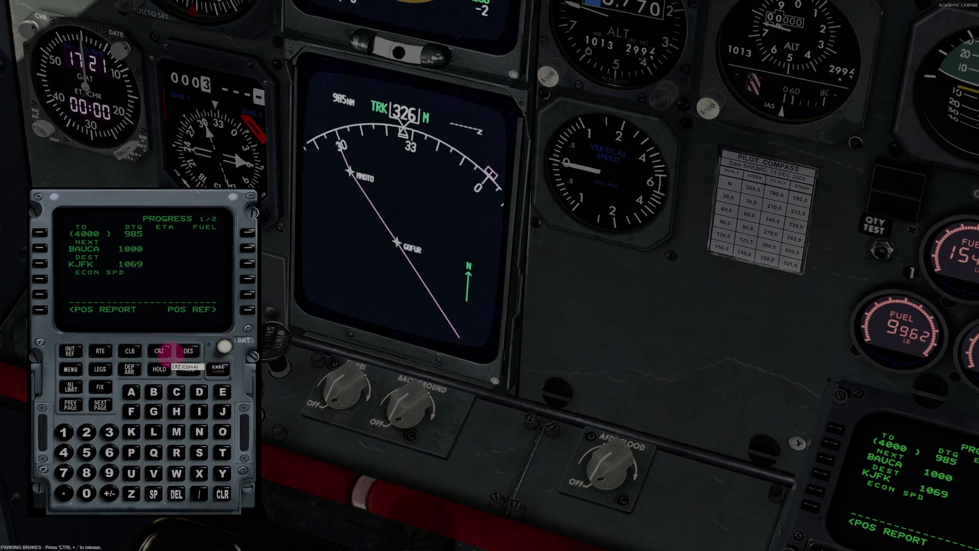
Look around the cockpit, then centre the FMC pop-up over the forward instrument panel.
left_click_drag(306, 356, 467, 359)
scroll(467, 360, "up", 5)
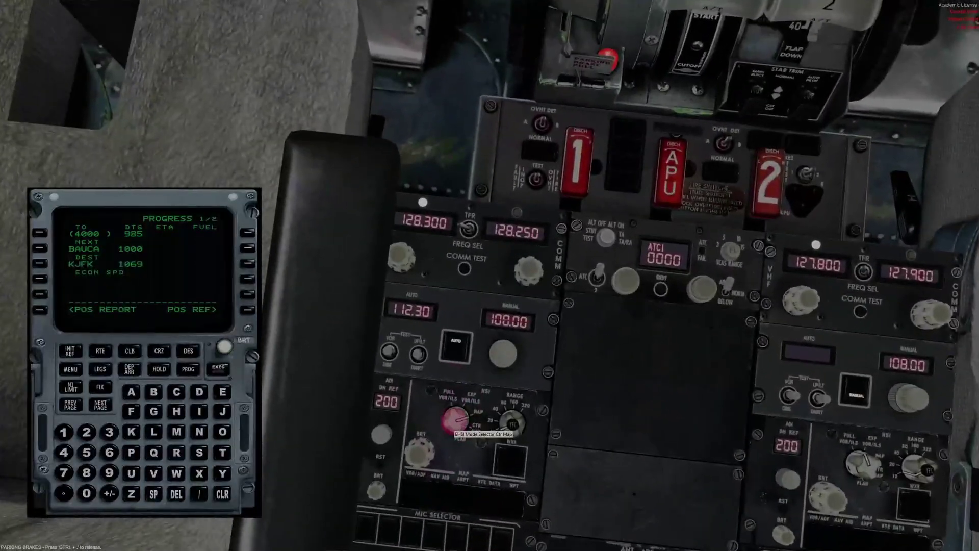
left_click_drag(538, 356, 437, 419)
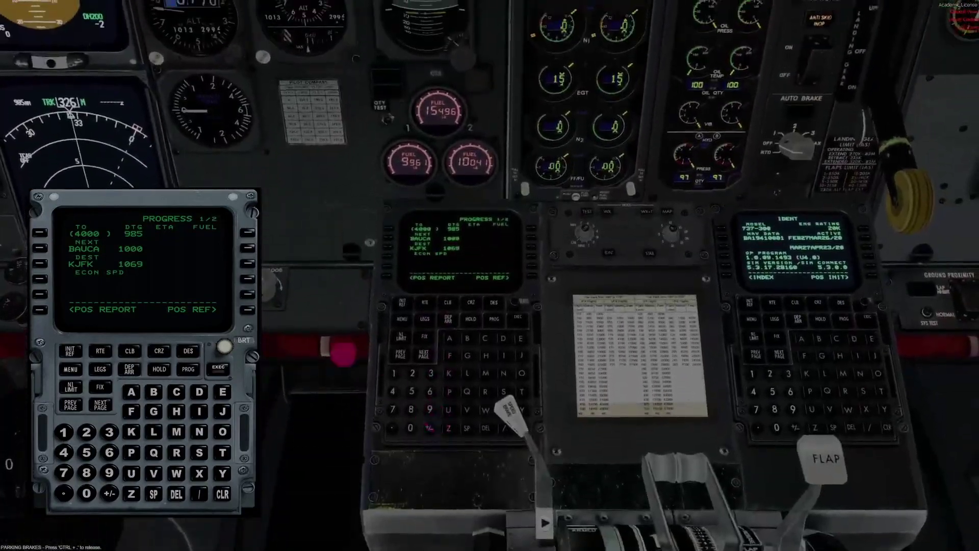
left_click_drag(176, 226, 799, 223)
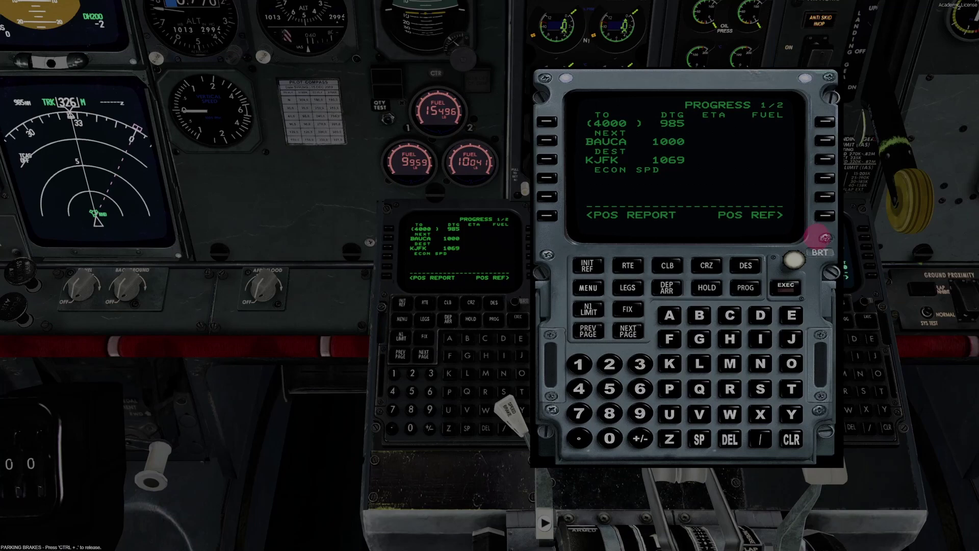
Open PERF INIT and enter cost index 30 and reserves 5.5.
left_click(587, 266)
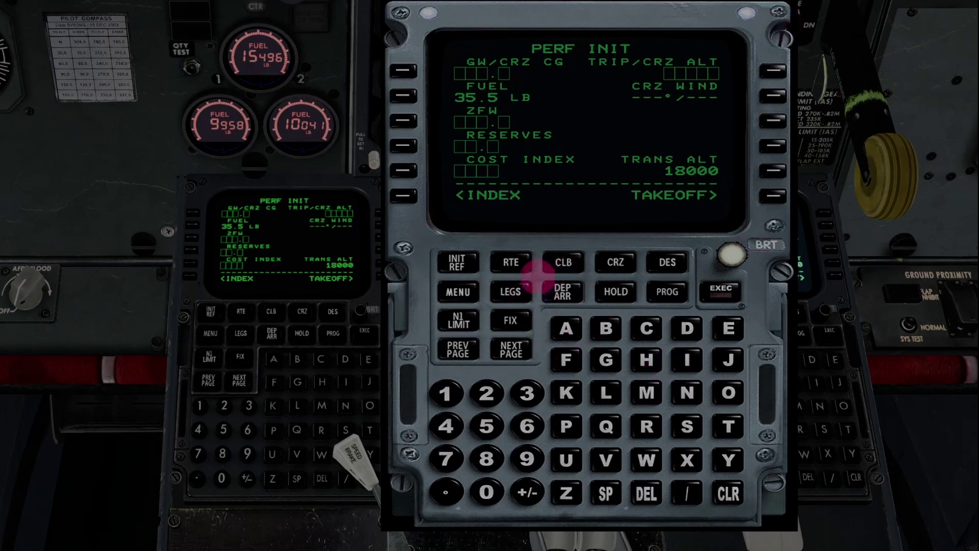
left_click(527, 393)
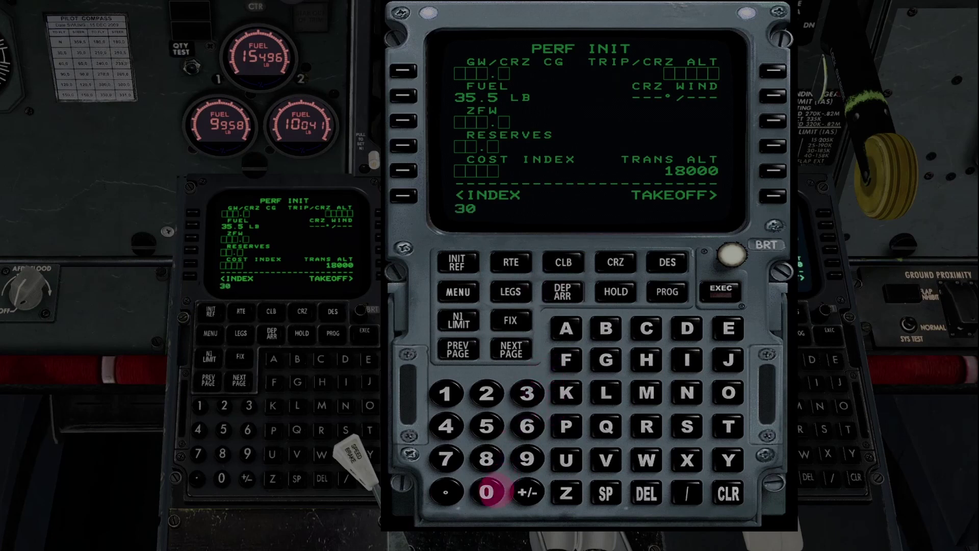
left_click(403, 171)
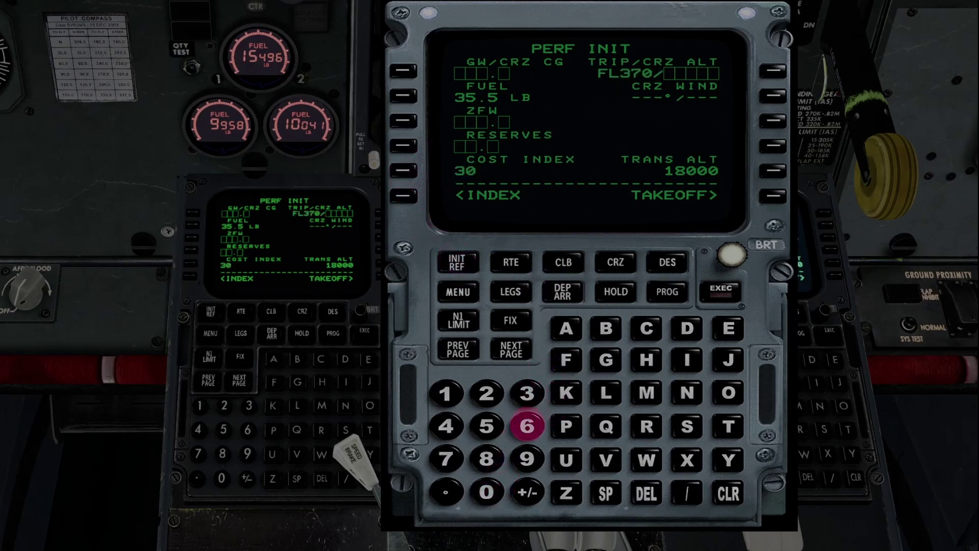
left_click(487, 425)
left_click(445, 491)
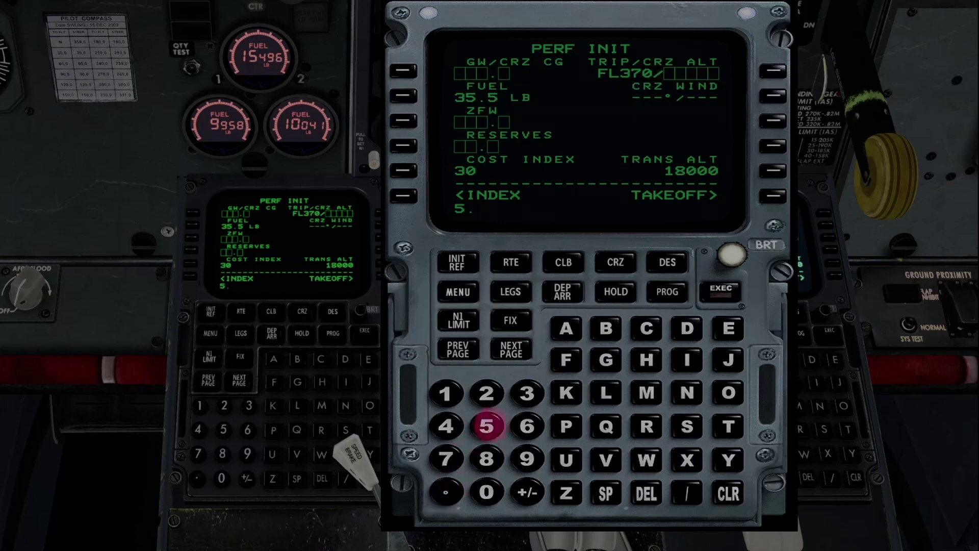
left_click(486, 426)
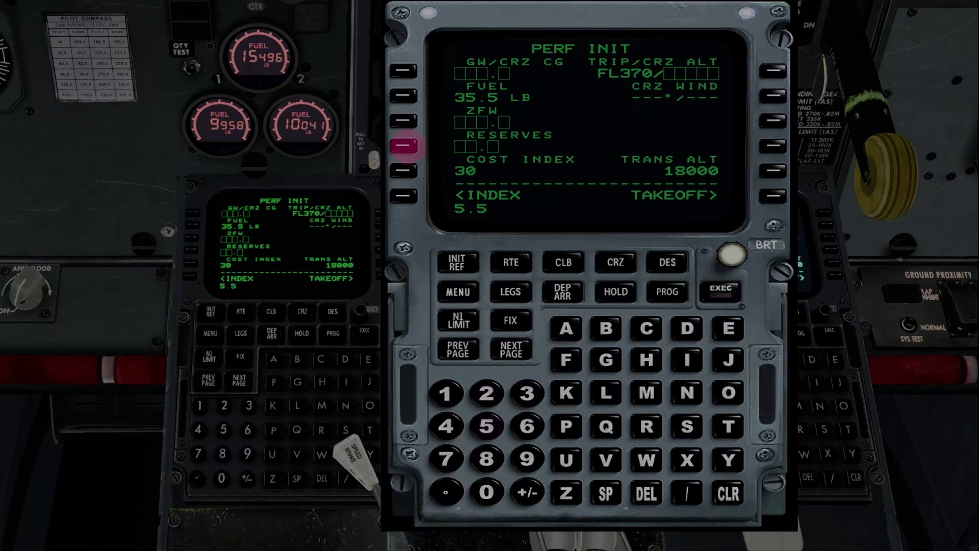
left_click(403, 145)
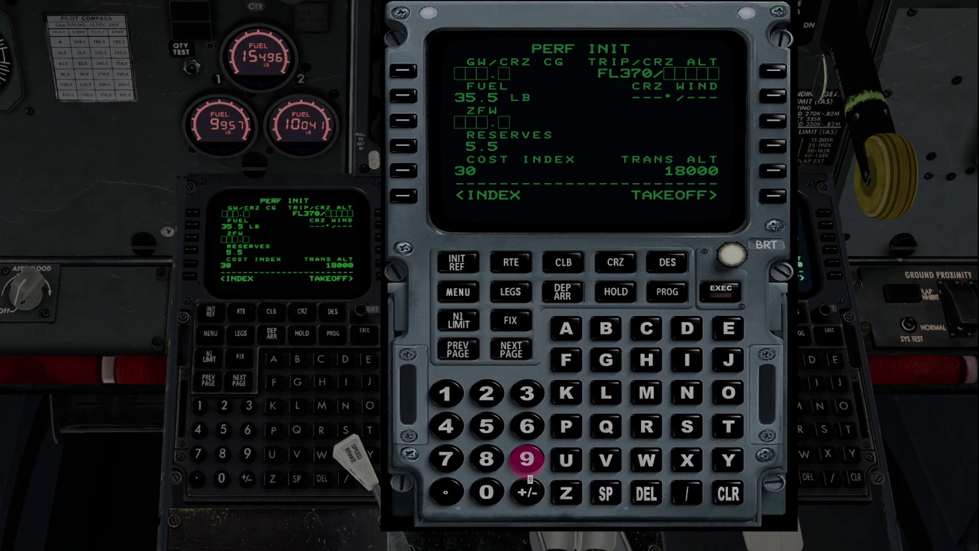
Enter a zero-fuel weight of 90.5 on PERF INIT.
left_click(527, 458)
left_click(486, 491)
left_click(445, 491)
left_click(486, 425)
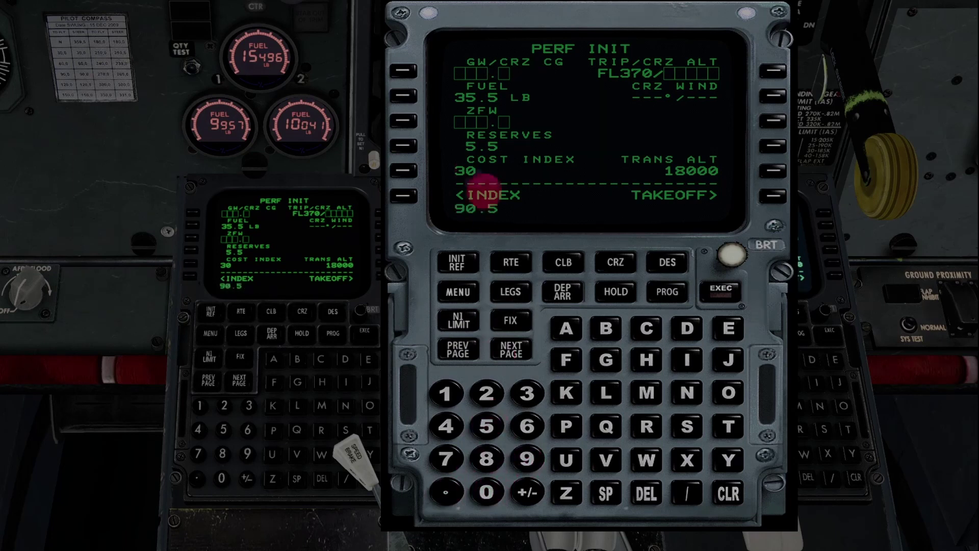
left_click(403, 120)
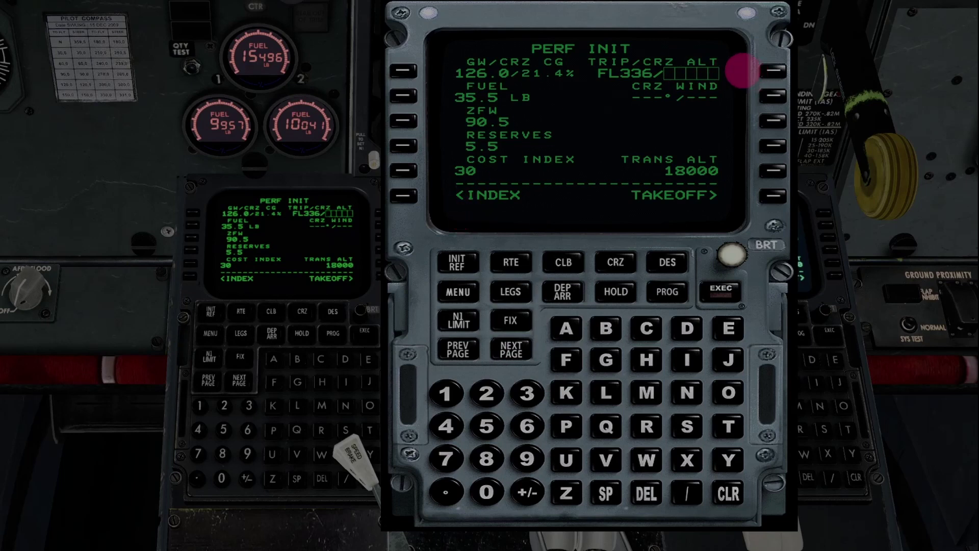
Set cruise altitude to FL330 after FL350 exceeds the MAX ALT FL335 limit.
left_click(526, 393)
left_click(486, 425)
left_click(486, 491)
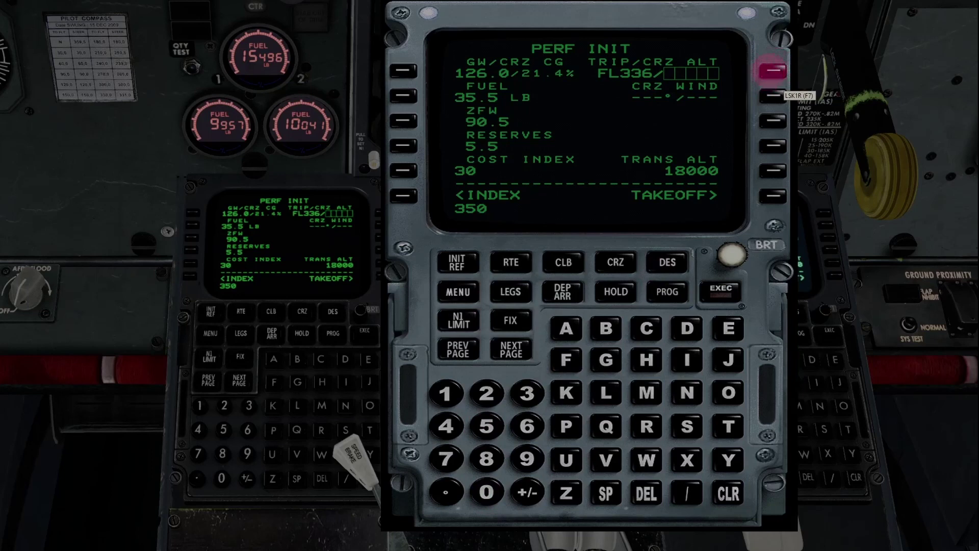
left_click(773, 70)
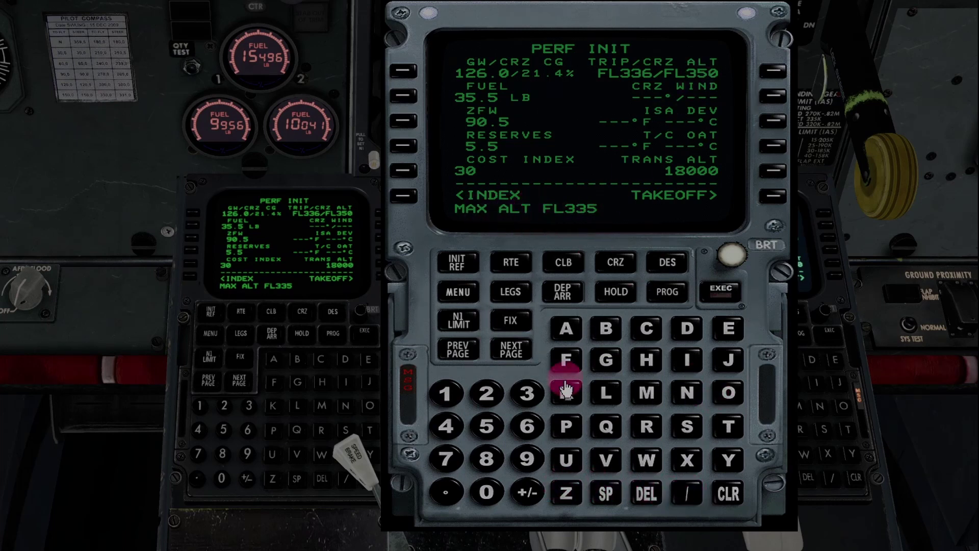
left_click(741, 492)
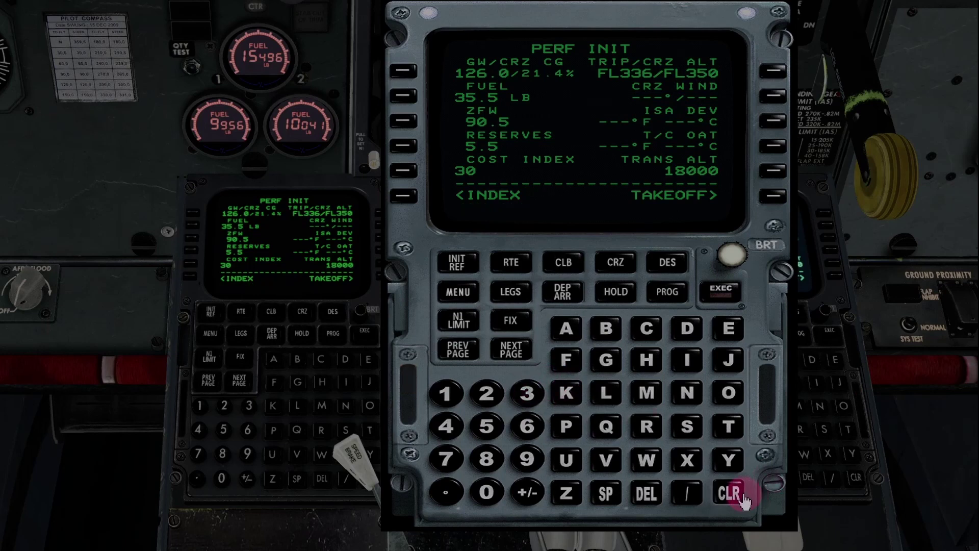
left_click(525, 393)
left_click(525, 393)
left_click(487, 490)
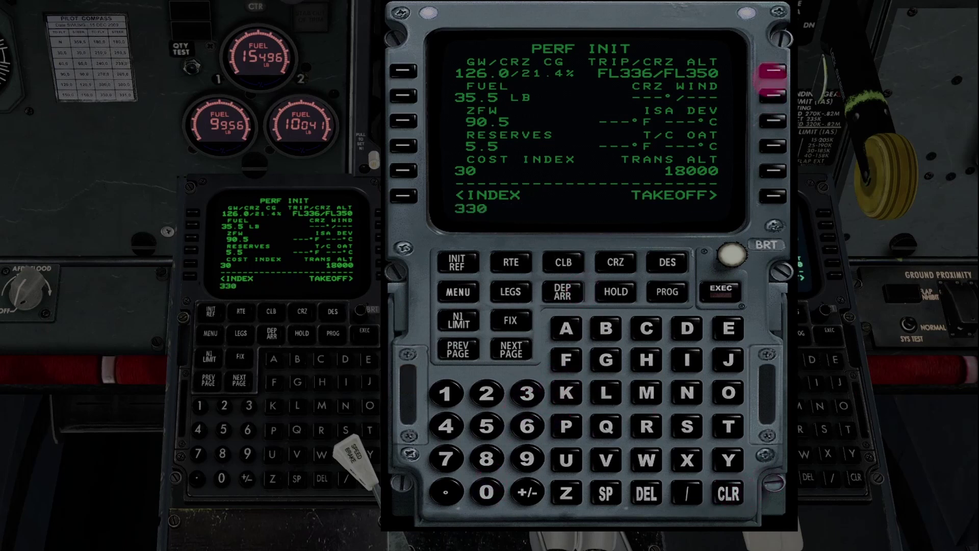
left_click(772, 72)
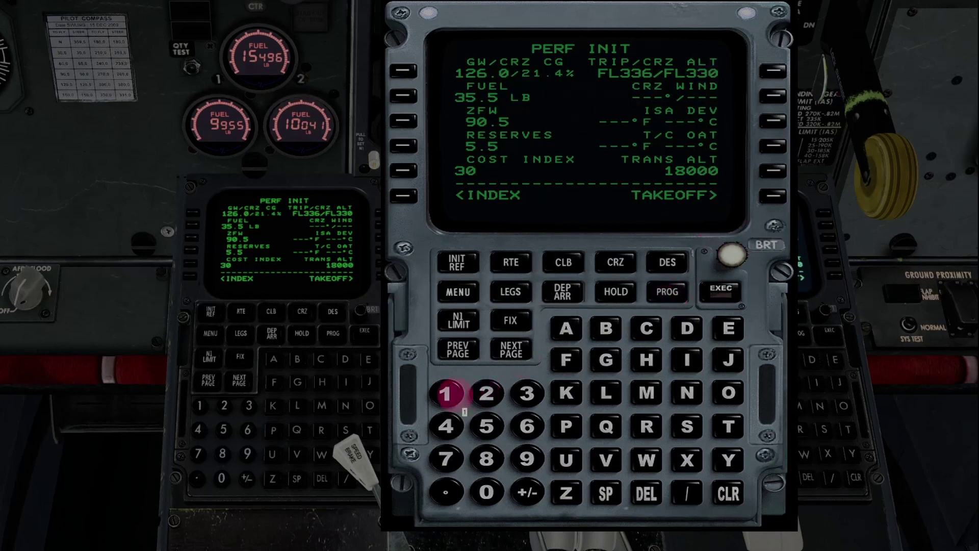
Enter a cruise wind of 120/20 in the CRZ WIND field.
left_click(446, 393)
left_click(486, 393)
left_click(486, 491)
left_click(686, 493)
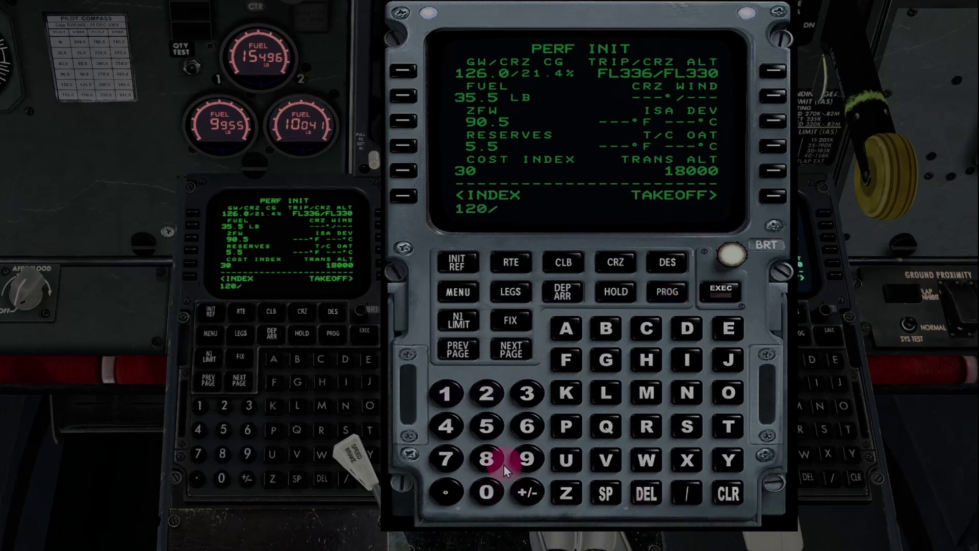
left_click(486, 394)
left_click(487, 492)
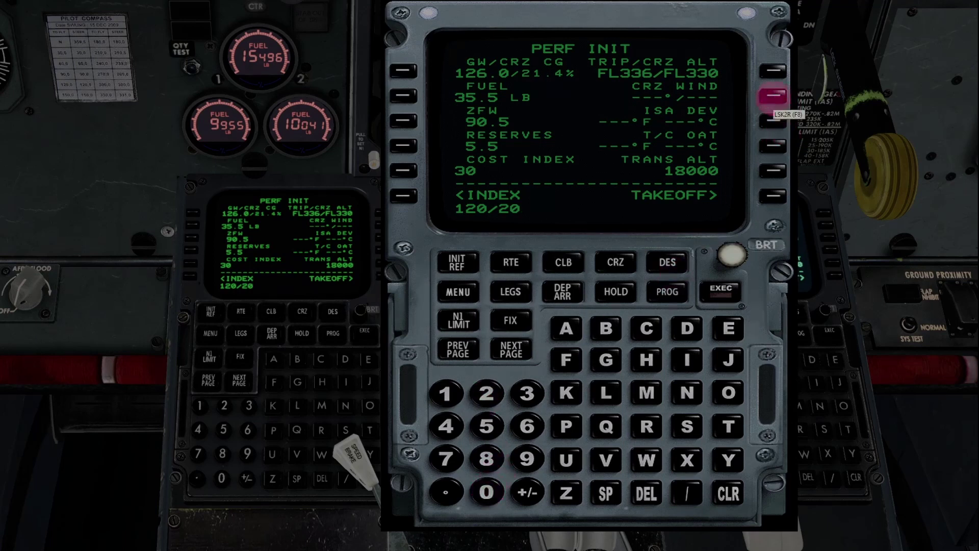
left_click(773, 96)
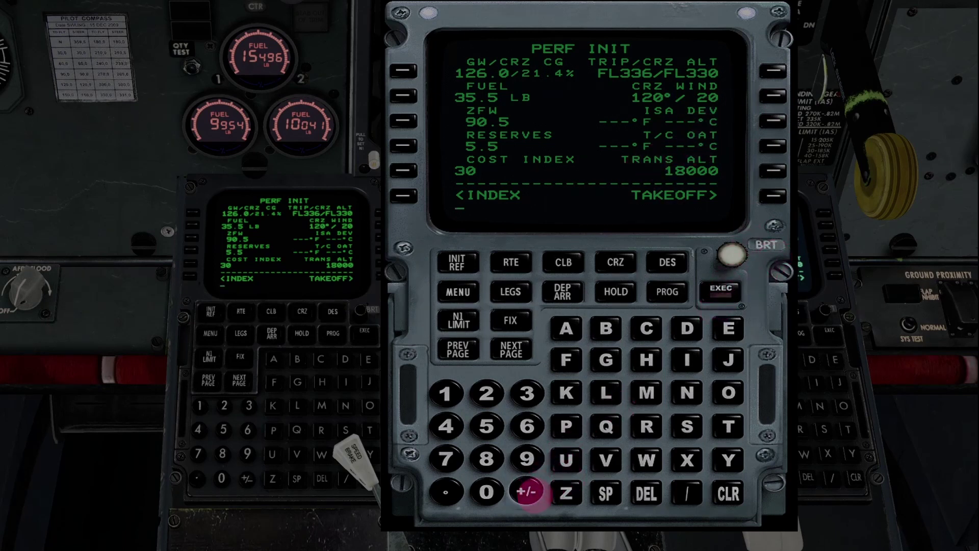
left_click(486, 425)
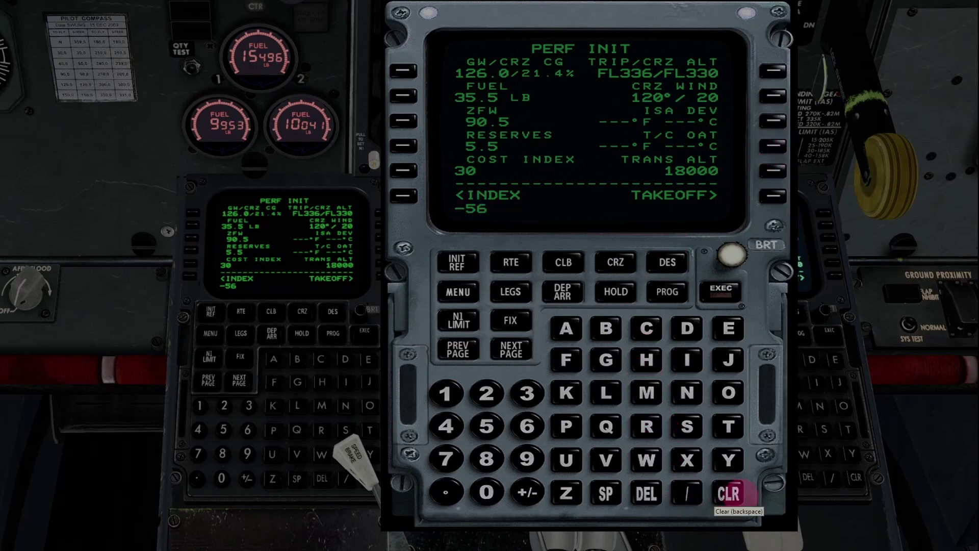
left_click(687, 493)
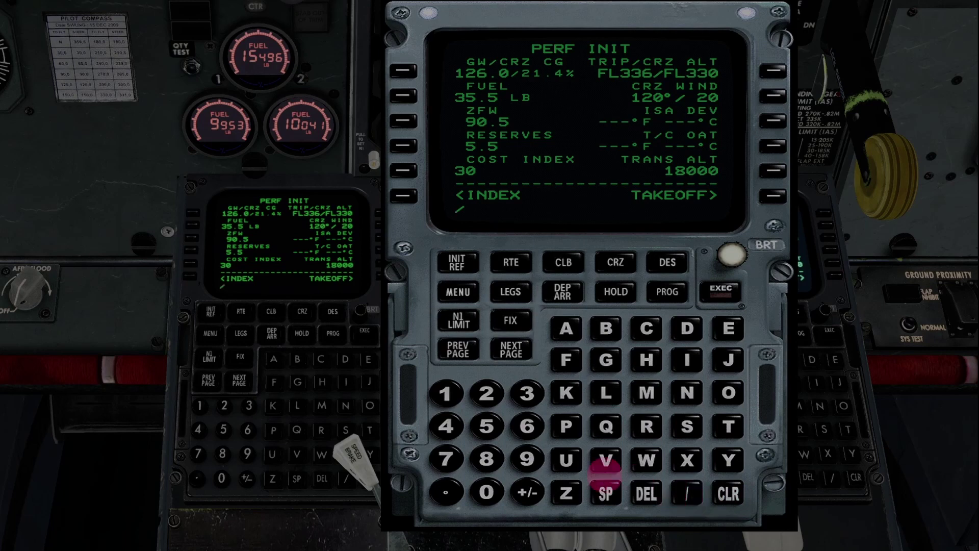
left_click(527, 493)
left_click(487, 426)
left_click(528, 427)
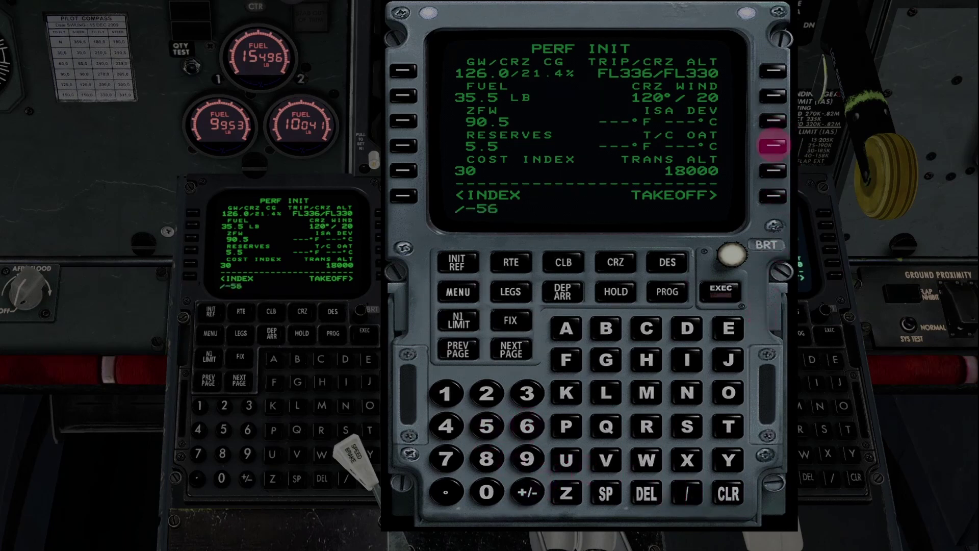
left_click(729, 493)
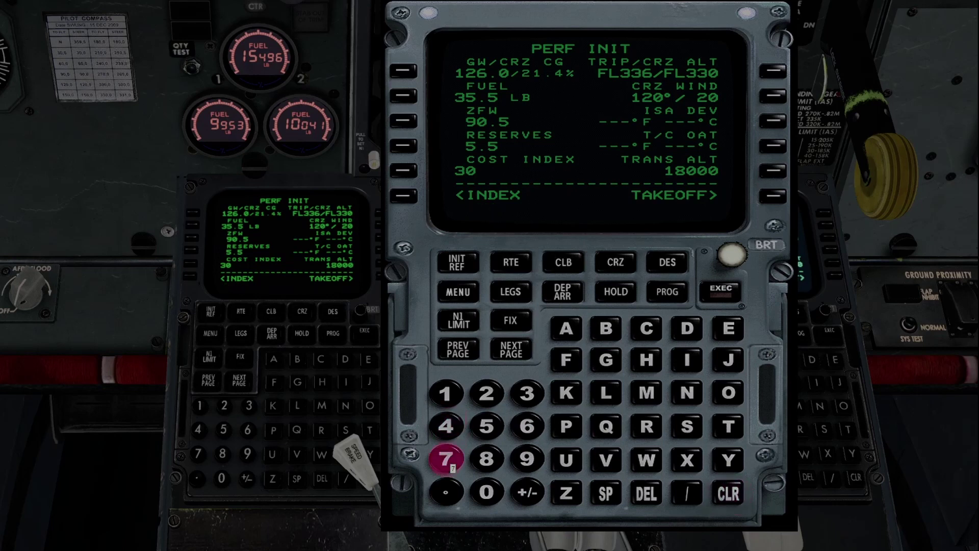
left_click(486, 492)
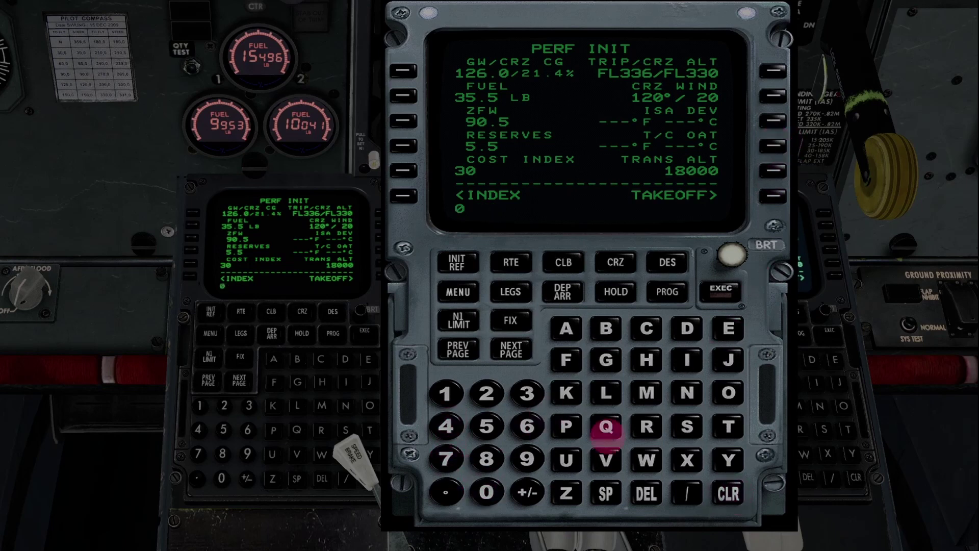
left_click(728, 493)
left_click(687, 493)
left_click(486, 492)
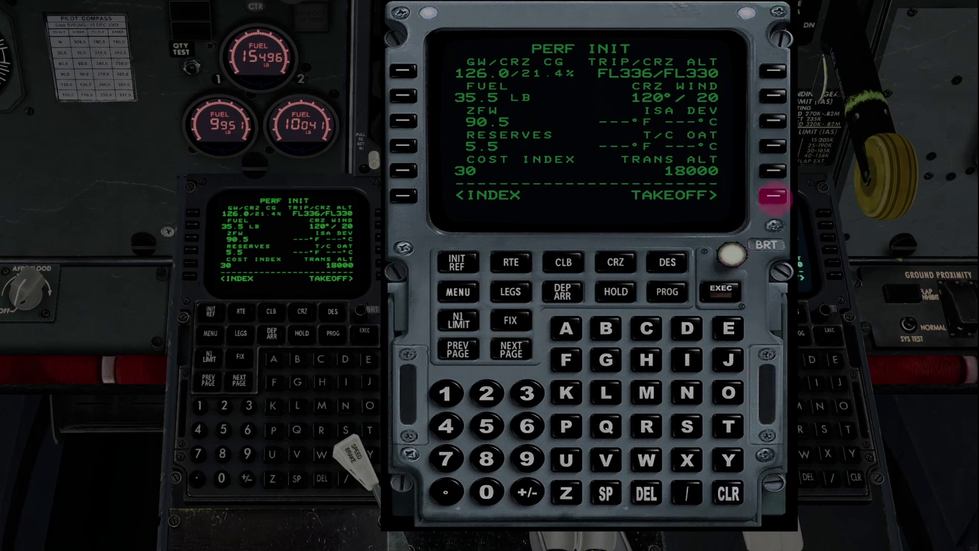
Open TAKEOFF REF and set the outside air temperature to 15°C.
left_click(774, 195)
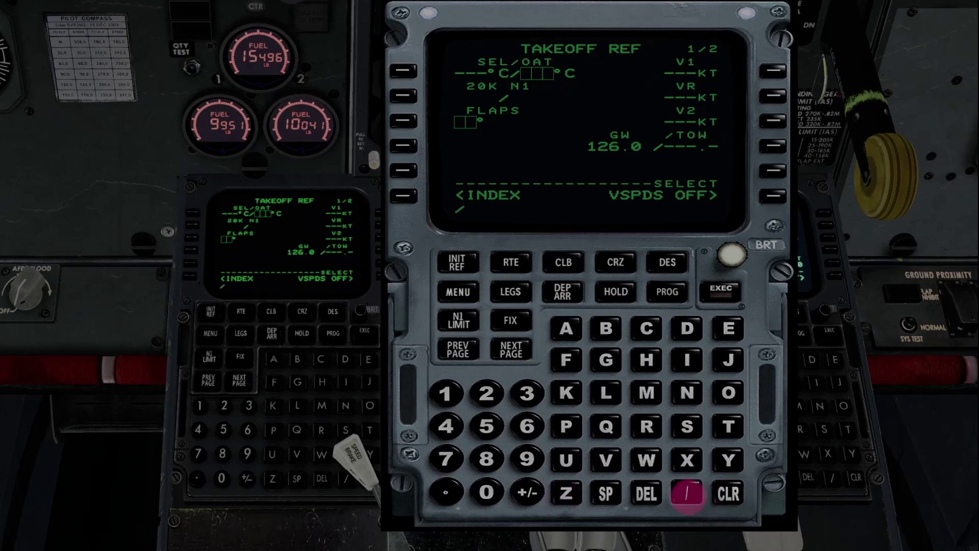
left_click(445, 393)
left_click(486, 426)
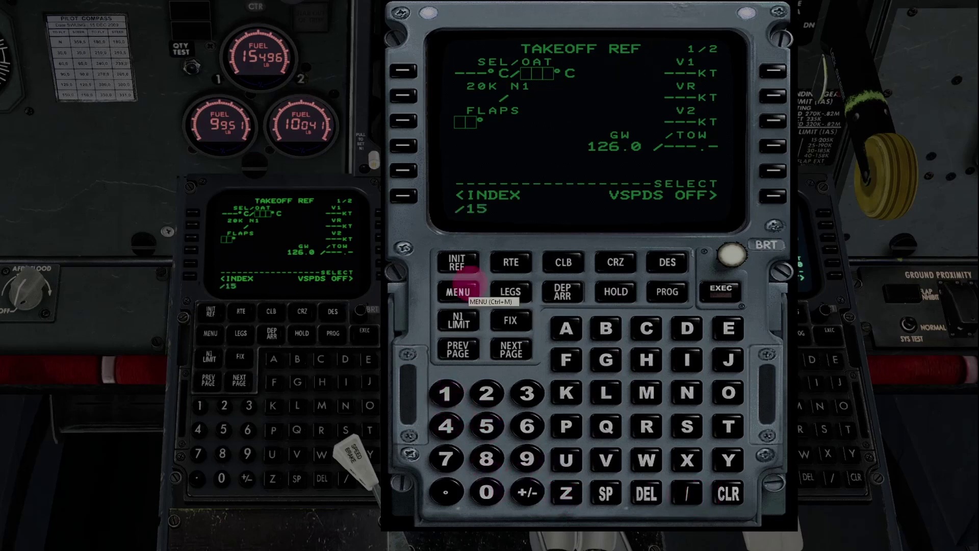
left_click(402, 70)
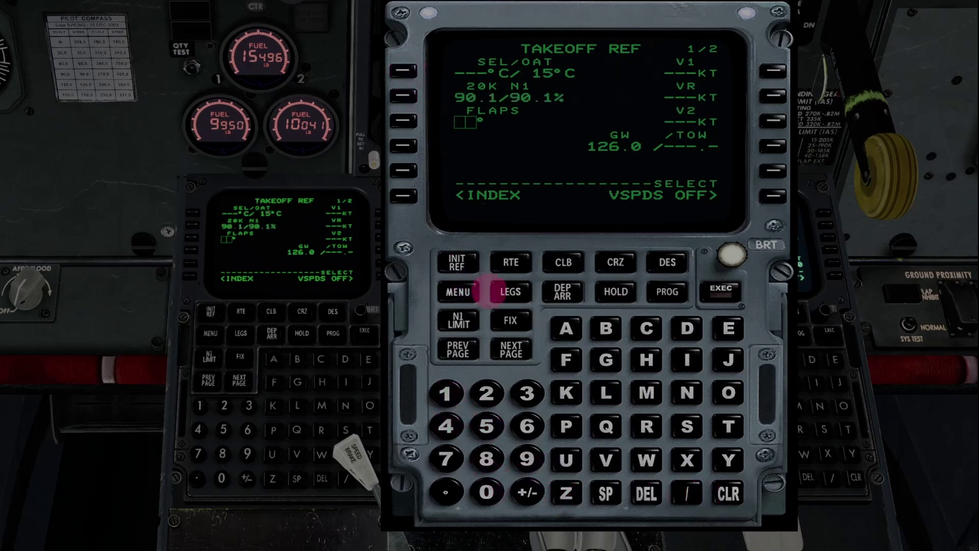
Set flaps 1, toggle V-speeds to clear suggestions, and return to page 1.
left_click(445, 393)
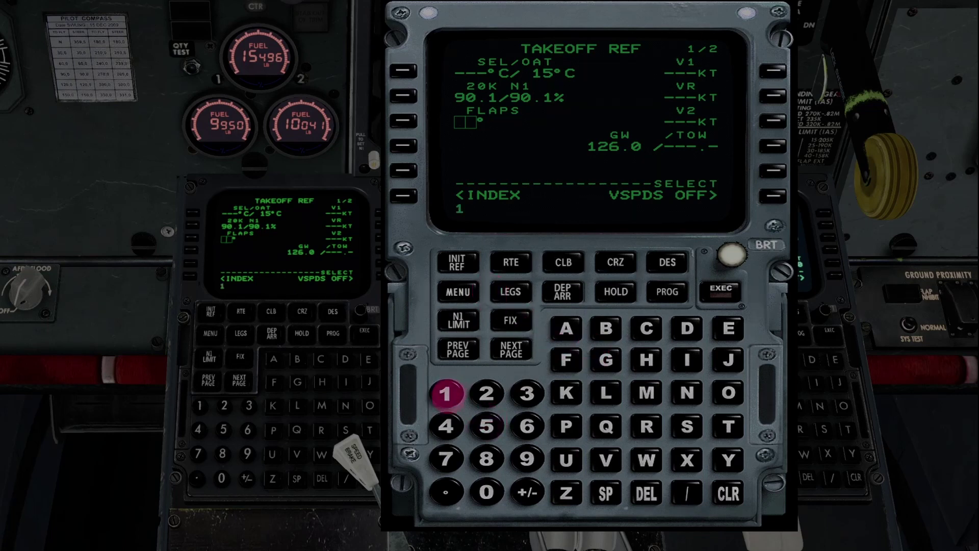
left_click(403, 121)
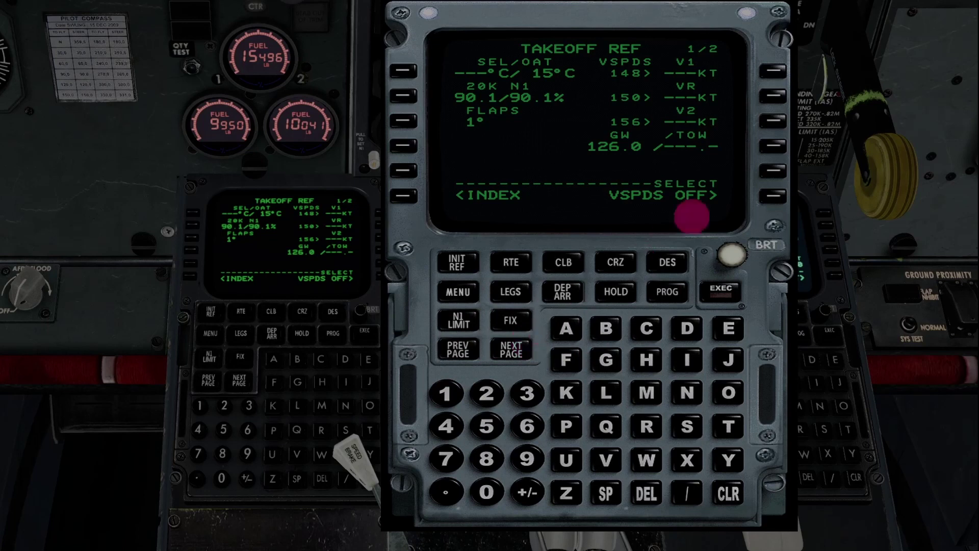
left_click(773, 195)
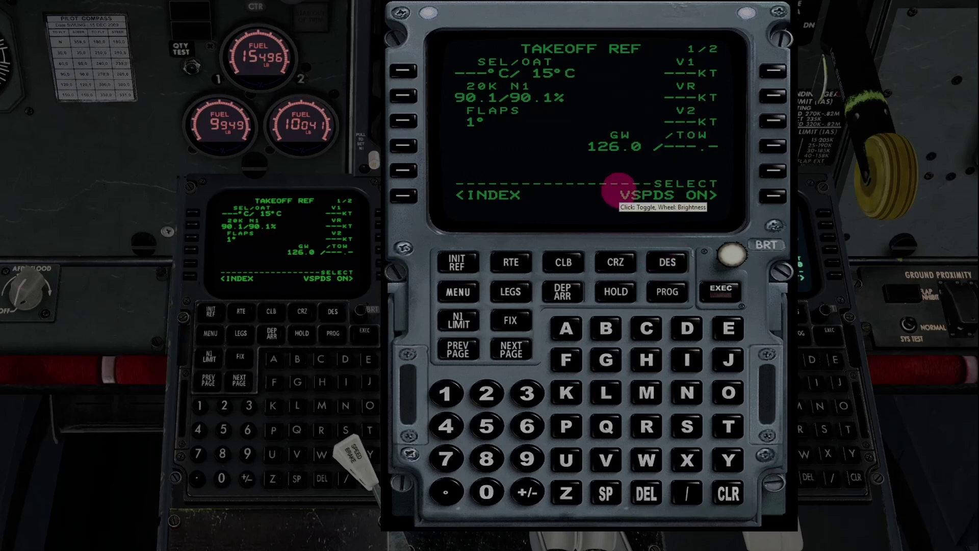
left_click(458, 348)
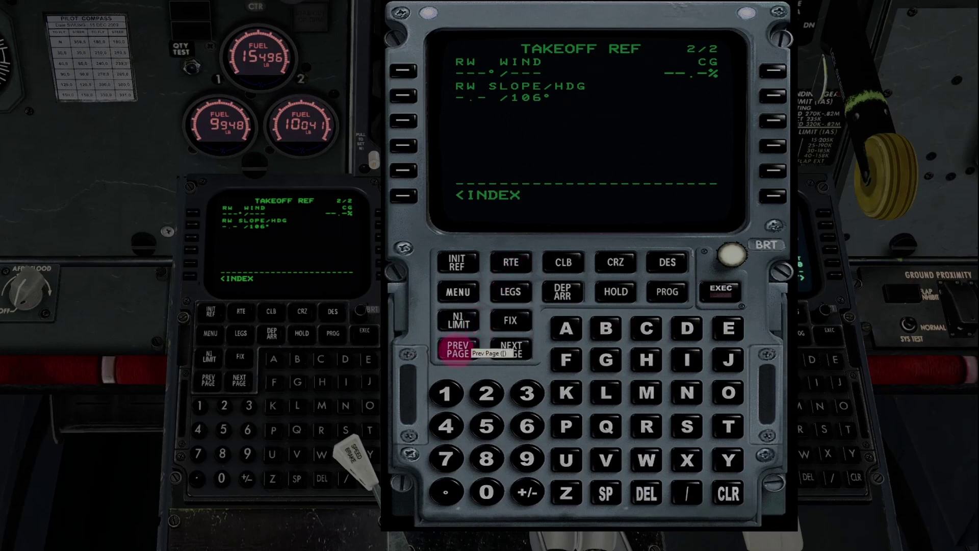
left_click(457, 349)
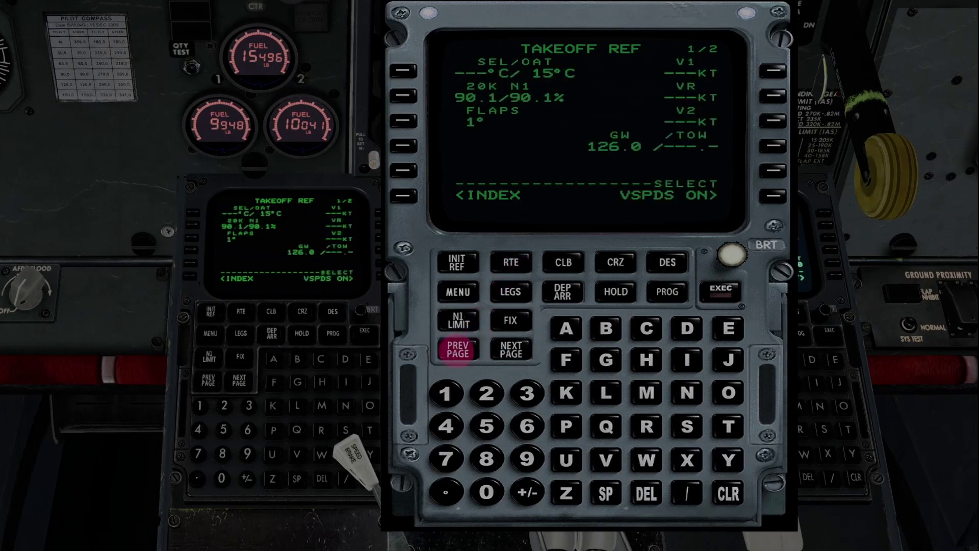
On the N1 LIMIT page, set thrust reduction altitude 1000 ft and select CLB-2.
left_click(458, 320)
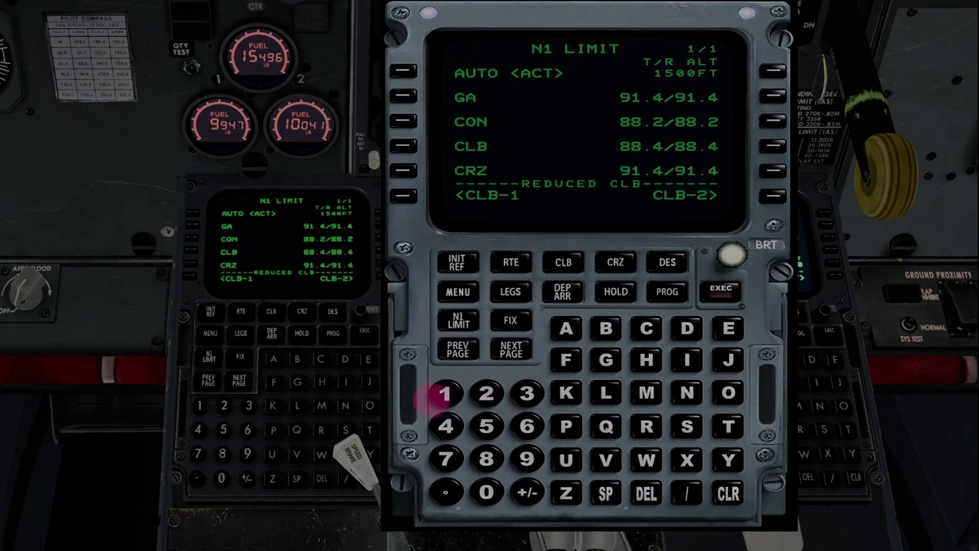
left_click(446, 393)
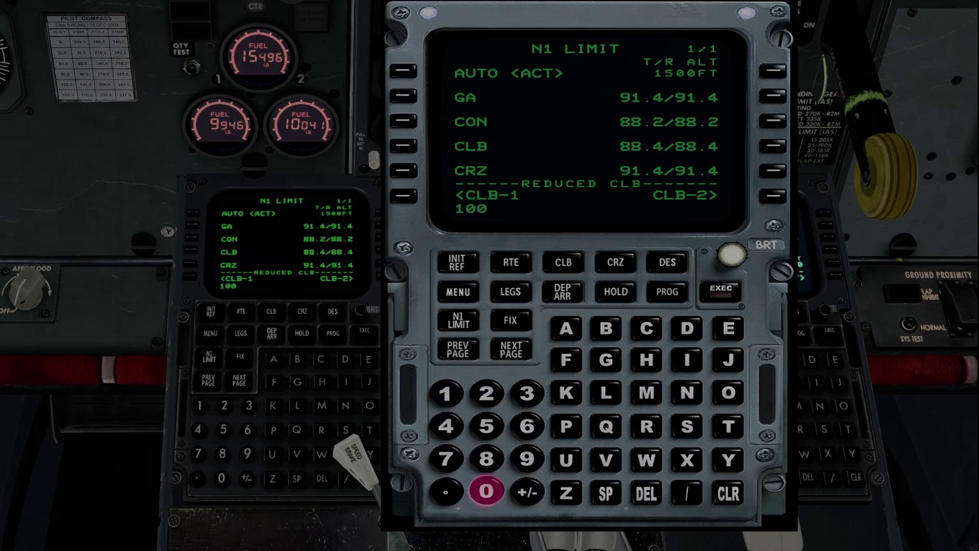
left_click(773, 70)
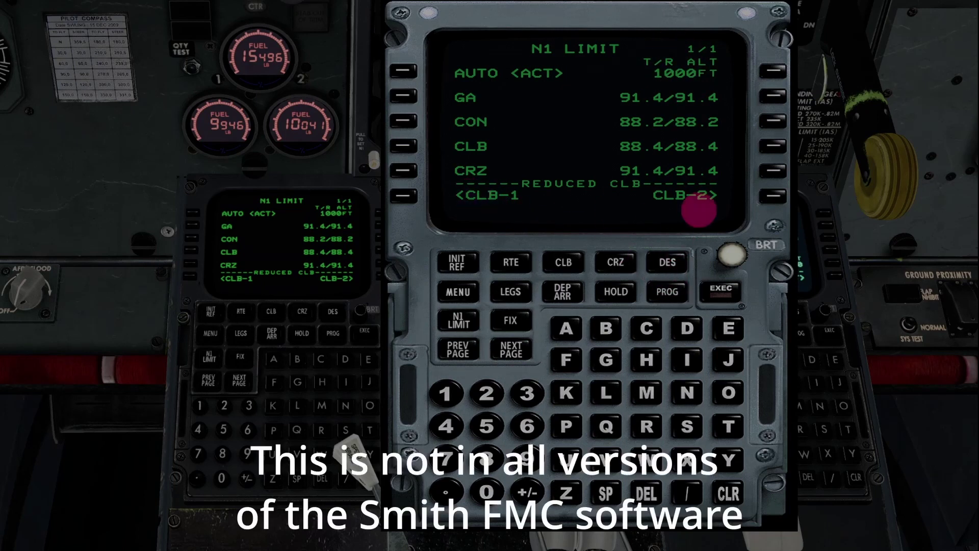
left_click(773, 195)
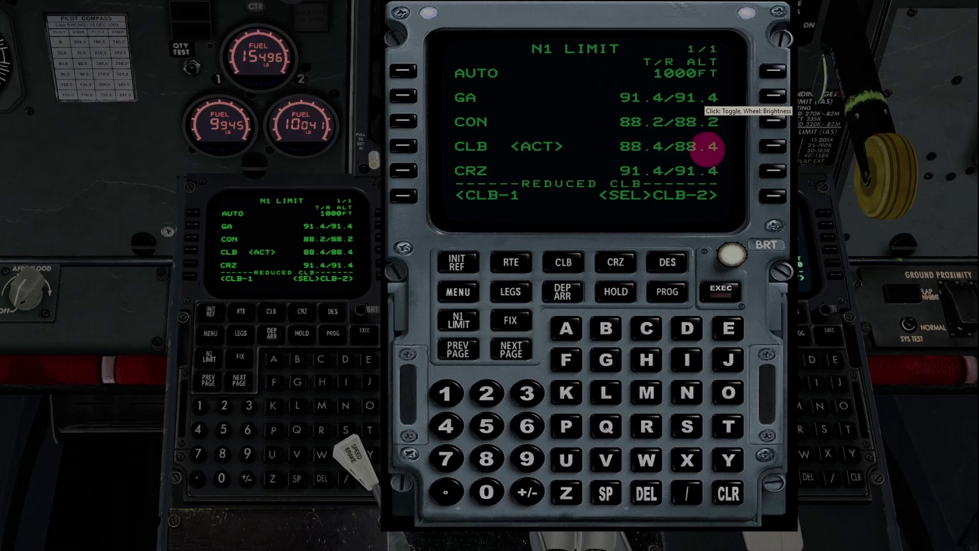
Enter an 18% takeoff CG on TAKEOFF REF page 2, giving trim 4.8, then return to page 1.
left_click(770, 204)
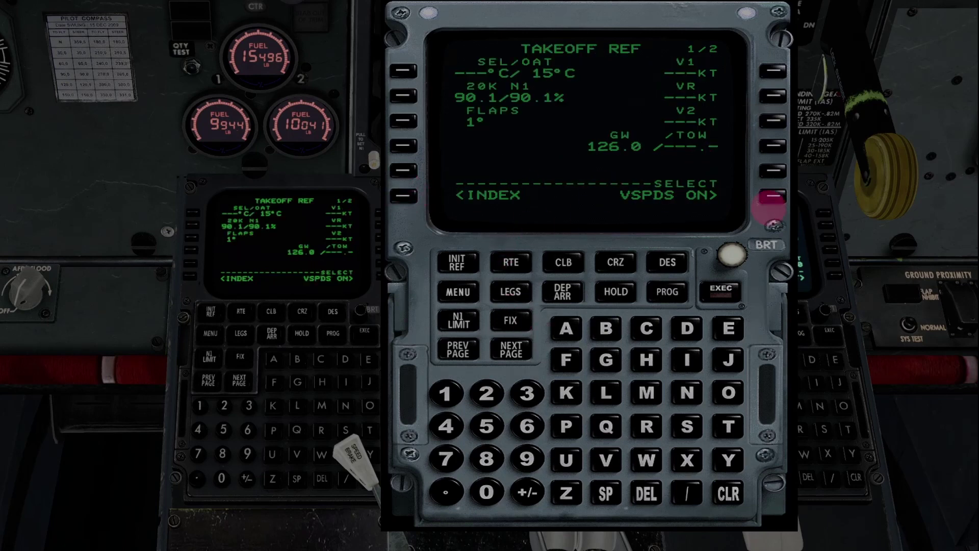
left_click(403, 196)
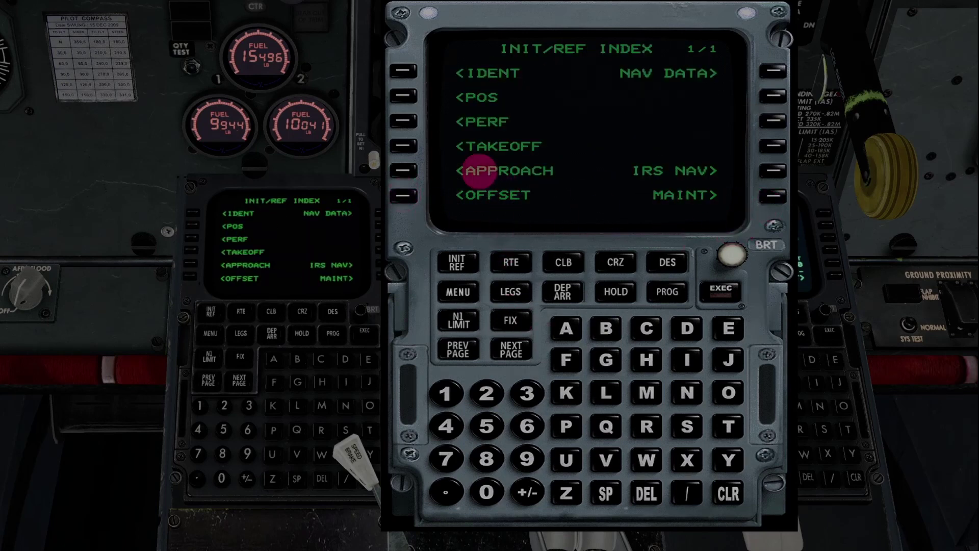
left_click(403, 146)
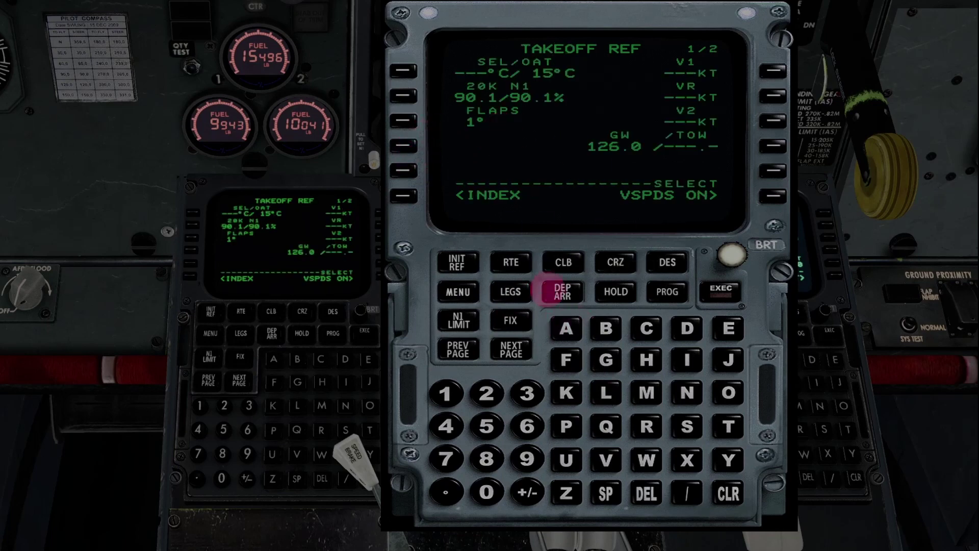
left_click(511, 350)
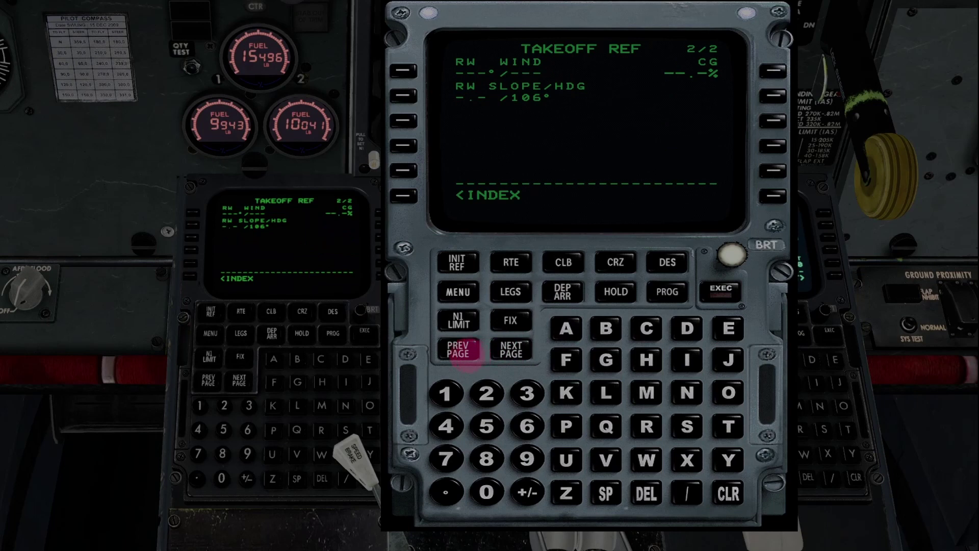
left_click(459, 350)
left_click(512, 350)
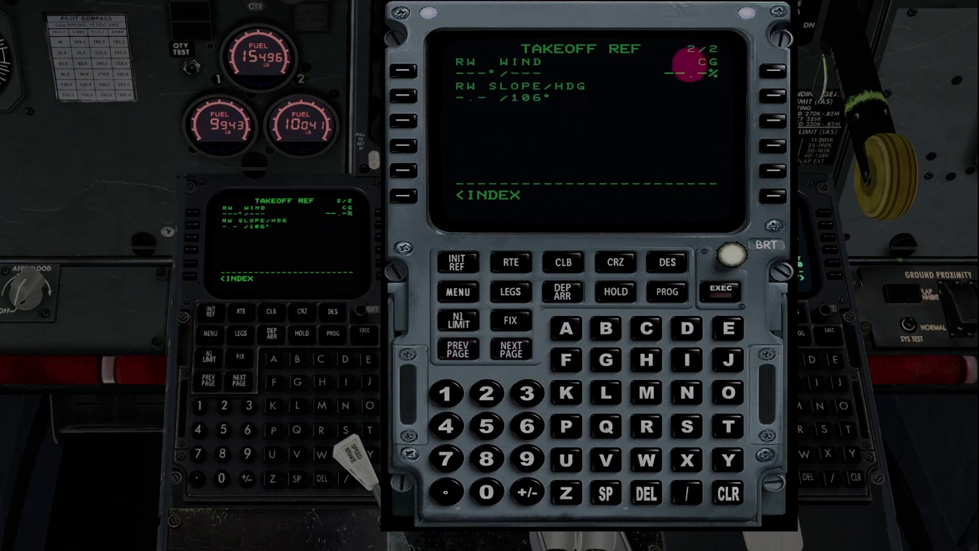
left_click(458, 350)
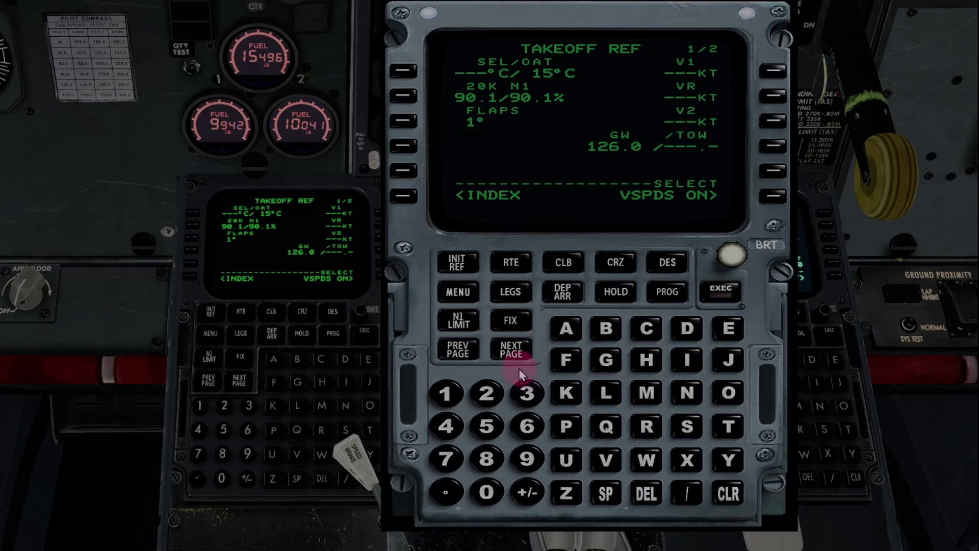
left_click(512, 349)
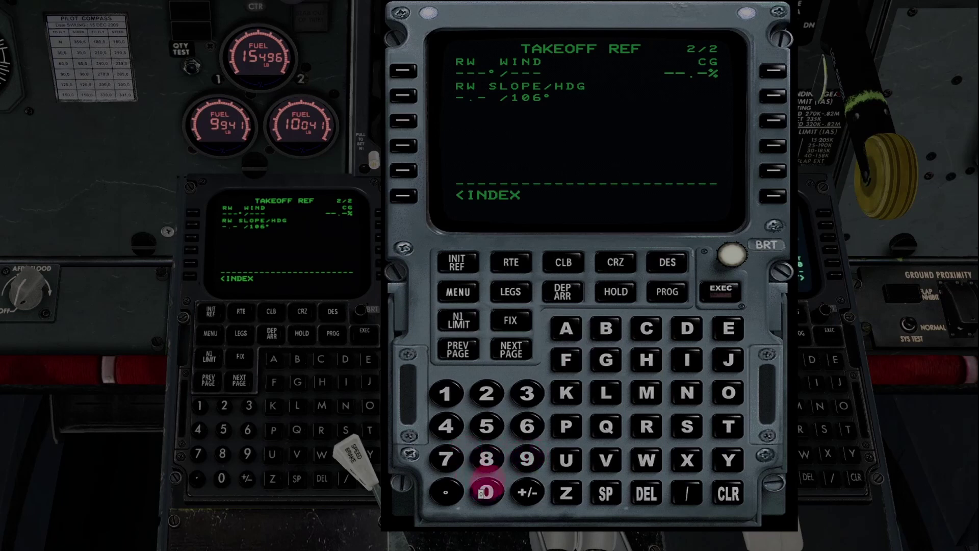
left_click(445, 393)
left_click(486, 458)
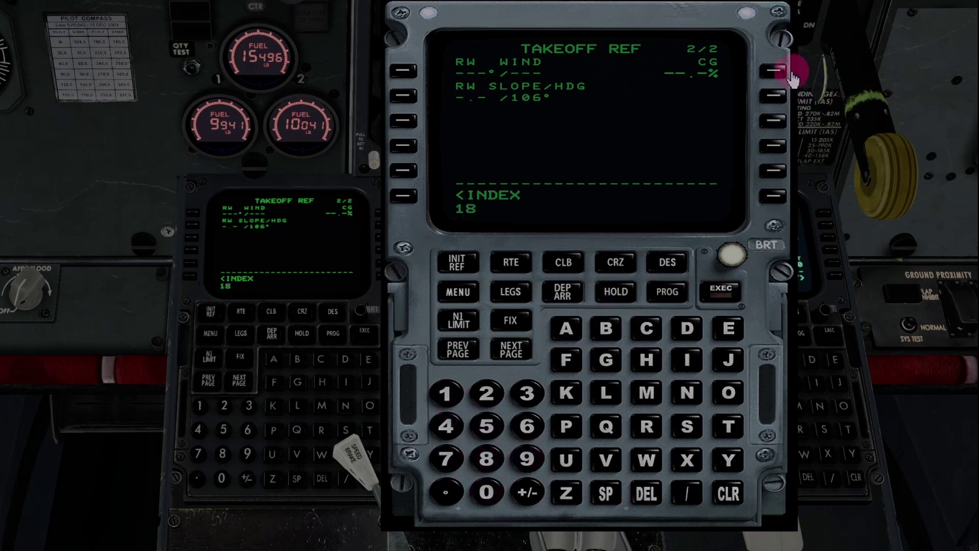
left_click(773, 71)
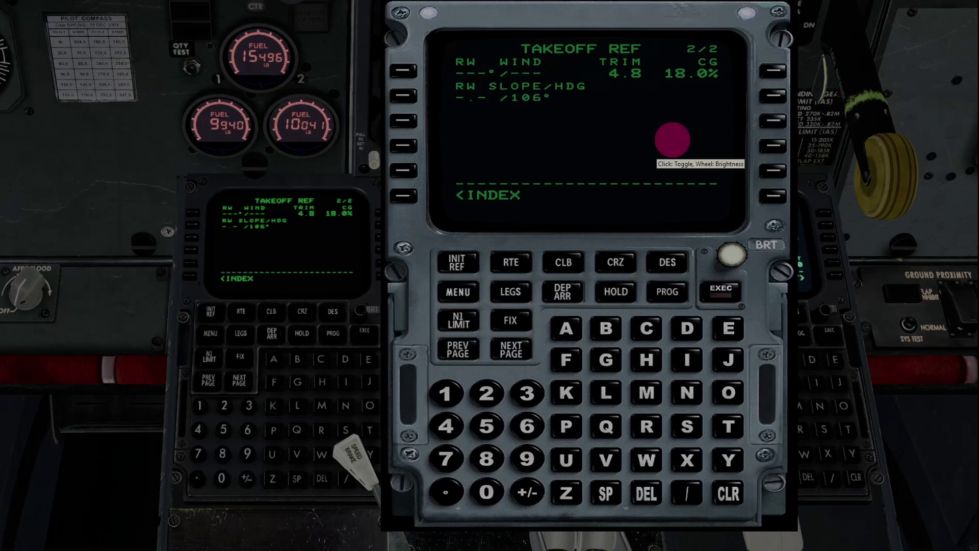
left_click(458, 349)
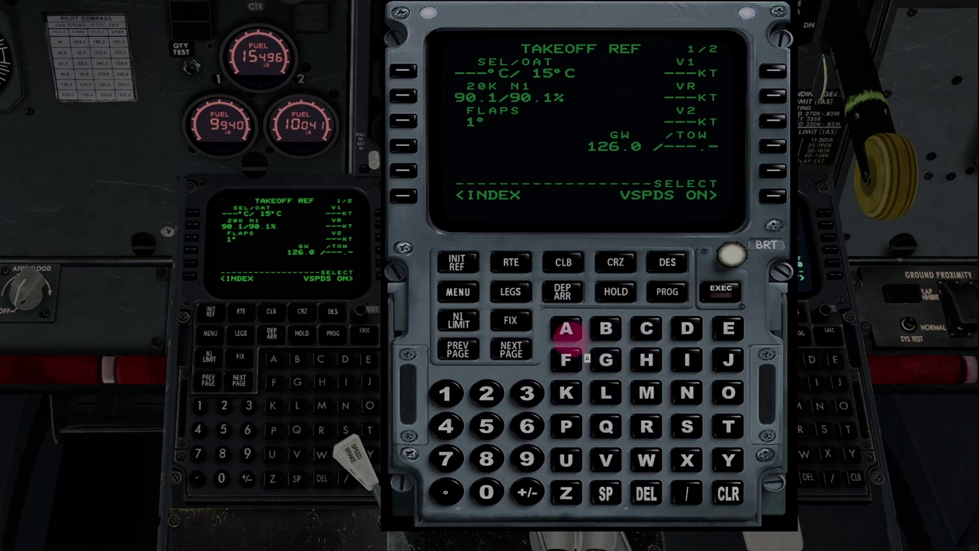
Key V1 125, VR 140 and V2 155 knots into the TAKEOFF REF speed fields.
left_click(446, 393)
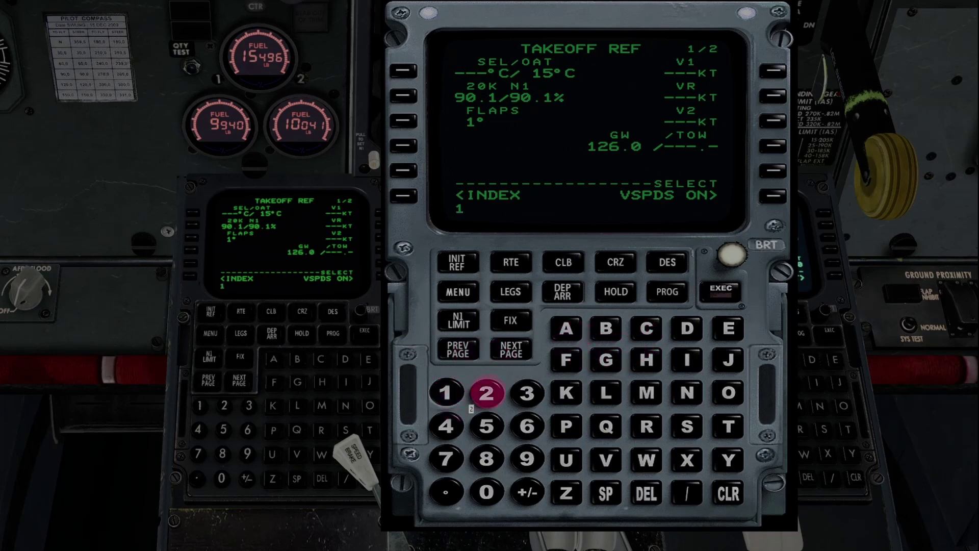
left_click(486, 393)
left_click(486, 425)
left_click(773, 72)
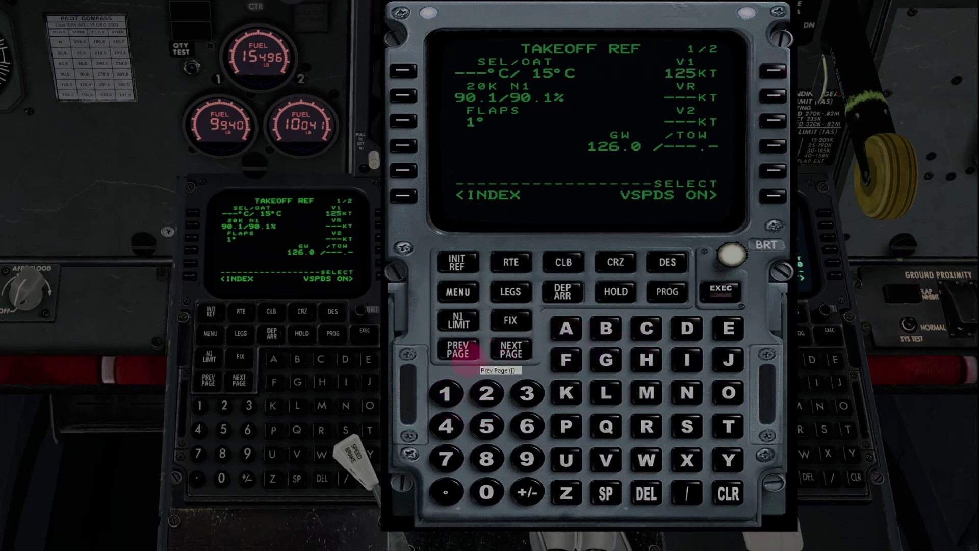
left_click(446, 394)
left_click(446, 426)
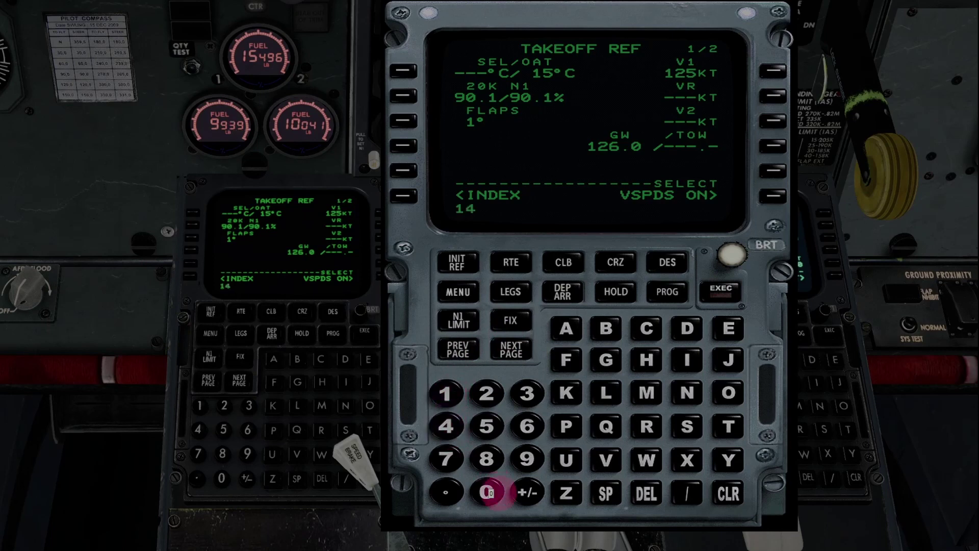
left_click(486, 492)
left_click(774, 95)
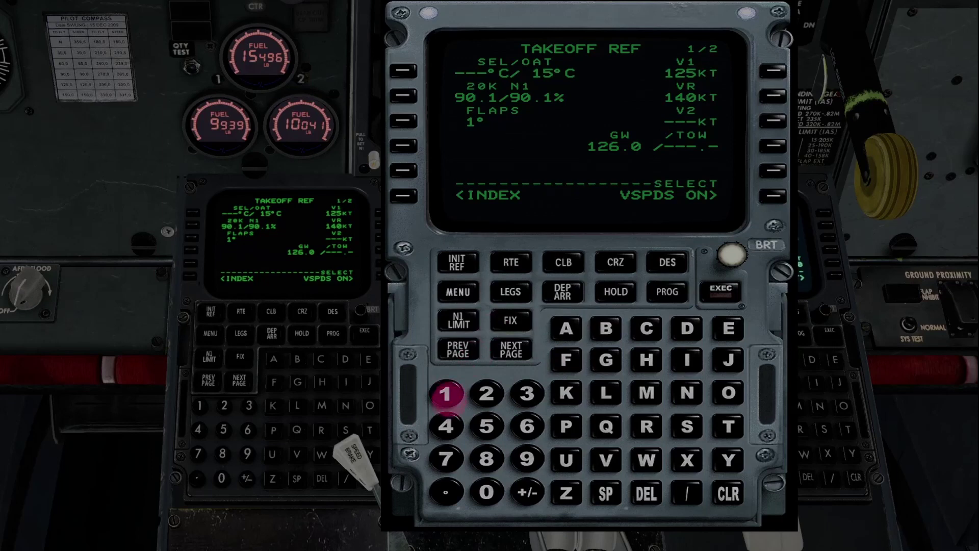
double_click(486, 426)
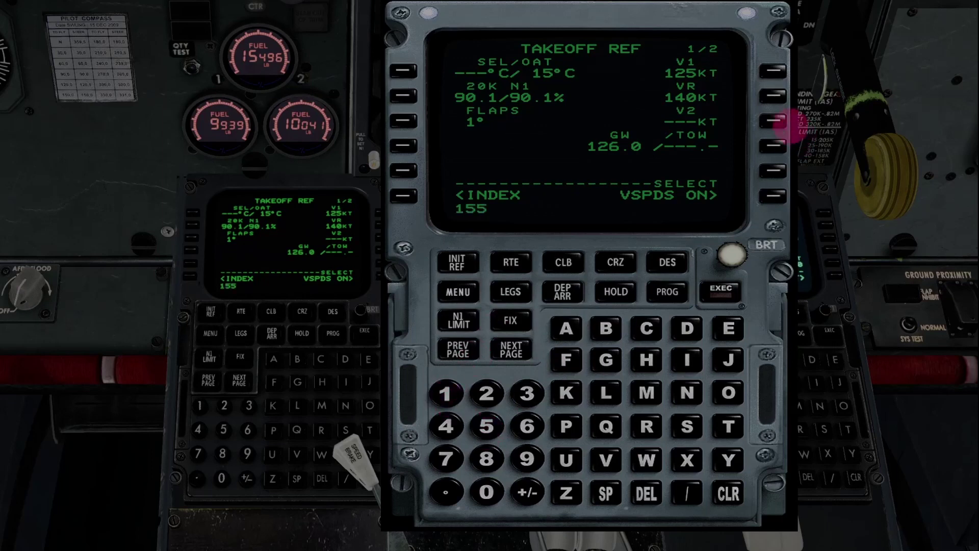
left_click(773, 120)
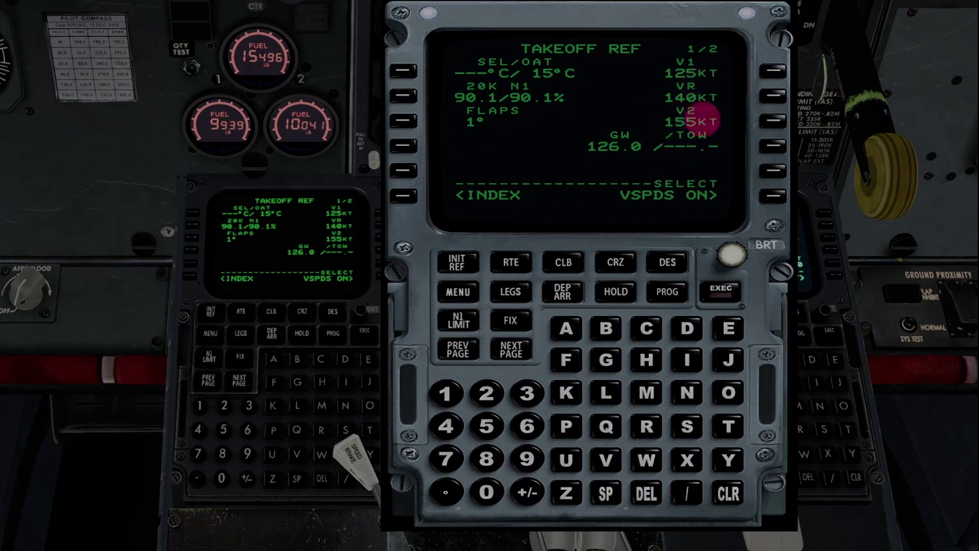
Pan to the forward instrument panel and move the FMC window to the lower right.
key("Left")
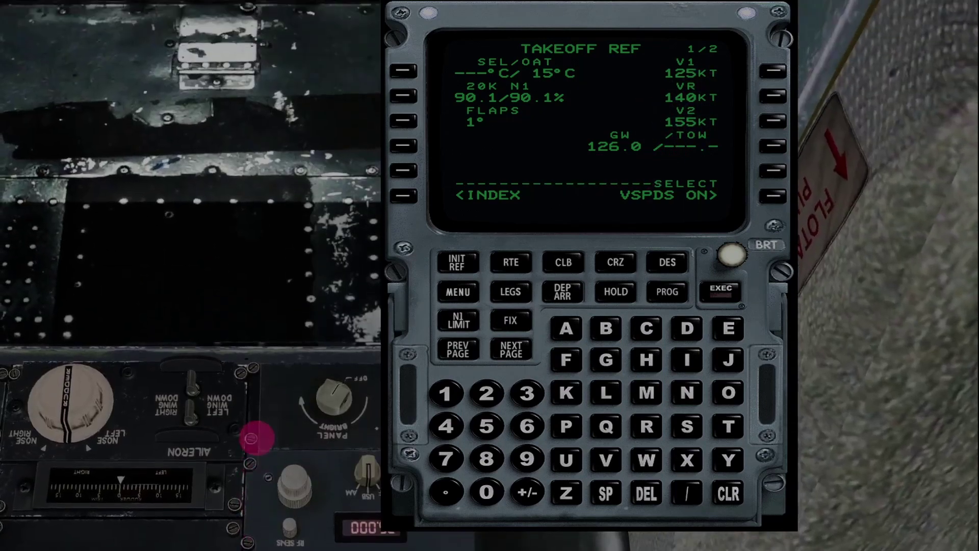
key("Down")
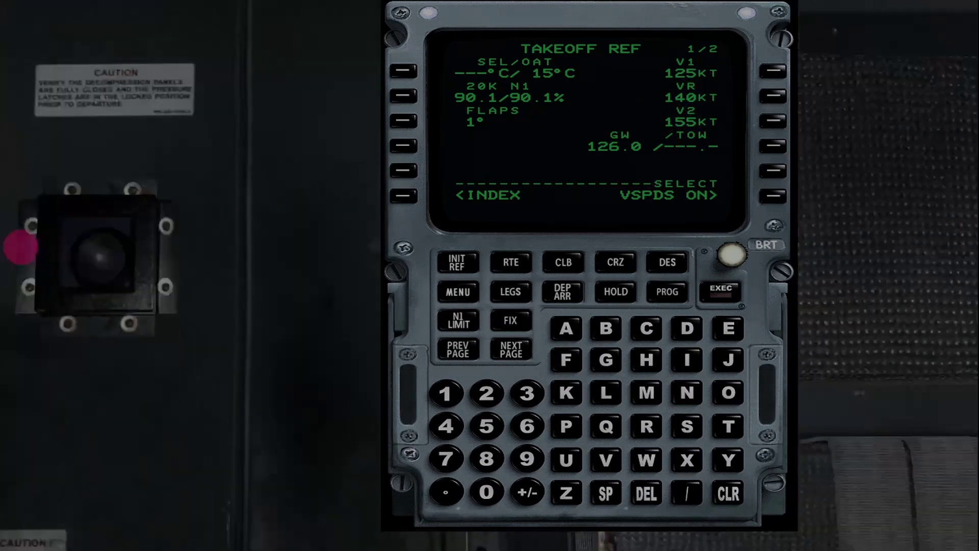
key("Right")
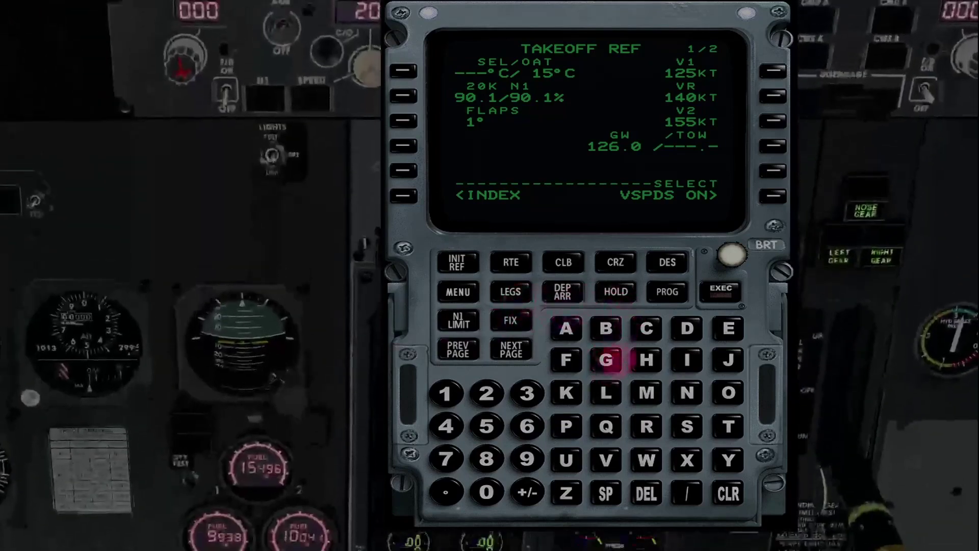
left_click_drag(472, 22, 705, 178)
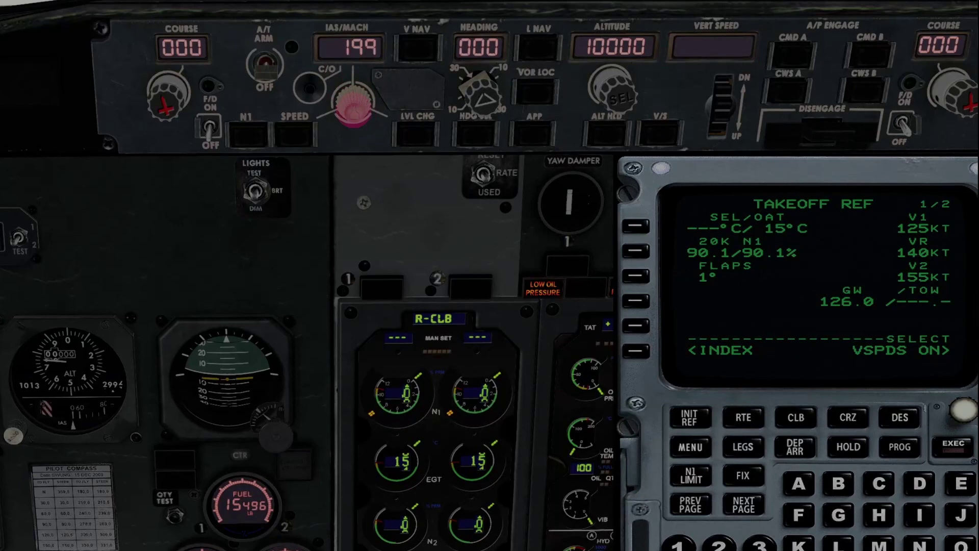